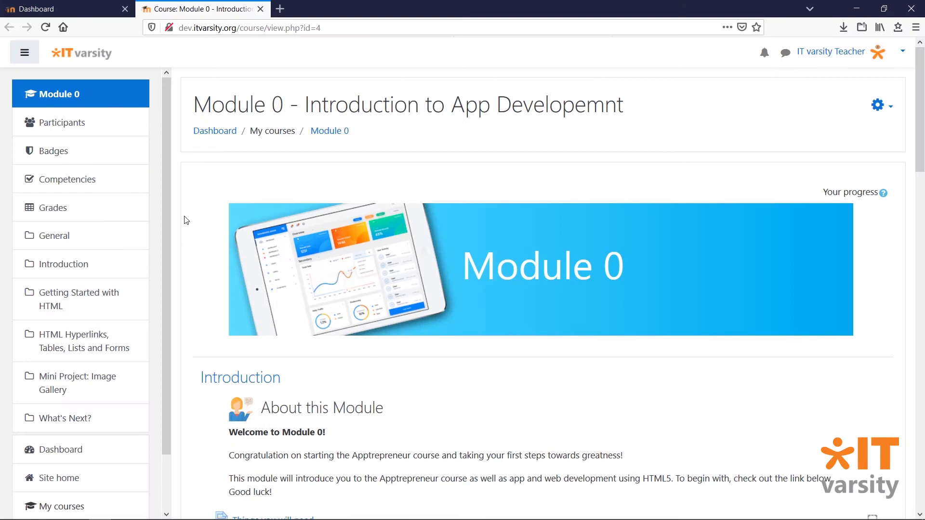
scroll(185, 220, down, 3)
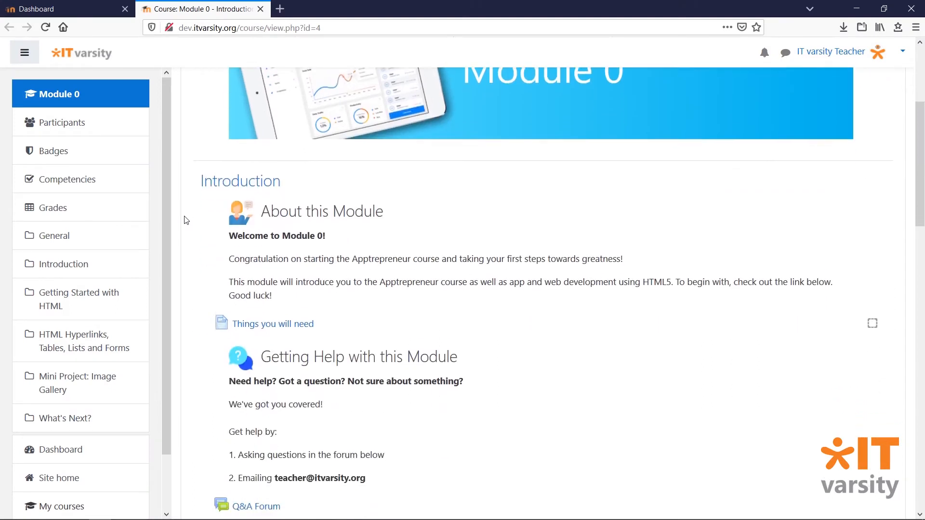
scroll(184, 220, down, 1)
scroll(185, 220, down, 3)
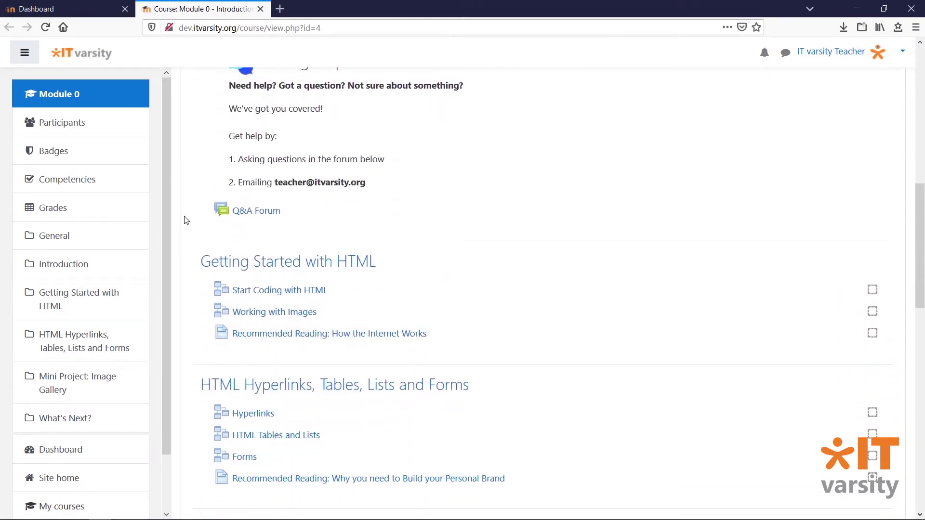
scroll(185, 220, down, 2)
scroll(184, 219, down, 1)
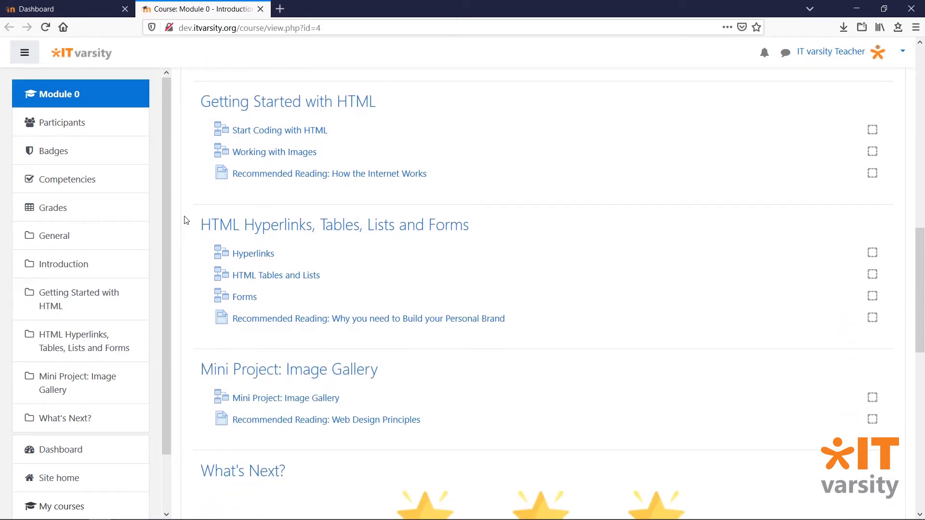
scroll(184, 220, down, 1)
scroll(184, 220, down, 2)
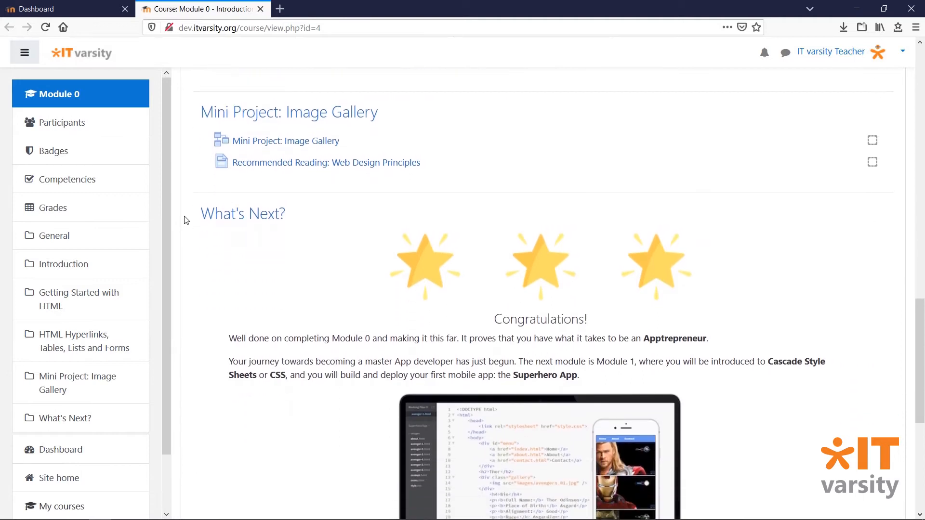
scroll(184, 220, down, 3)
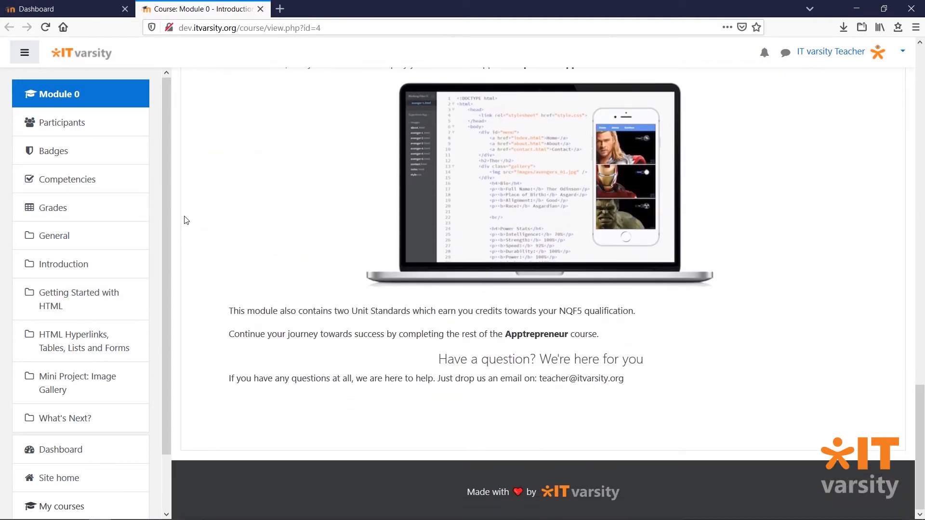
Close the Module 0 tab and reach the blank Add a new course form via Site administration Courses
middle_click(178, 6)
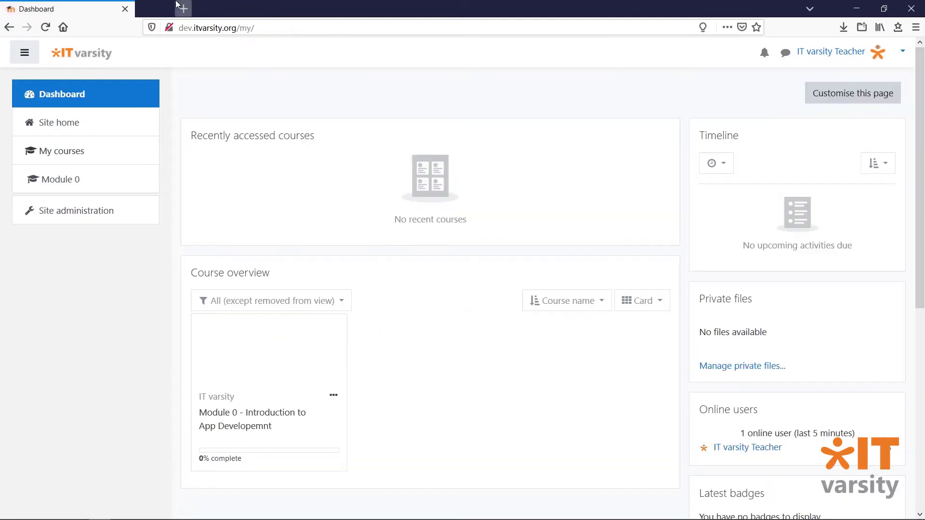
click(124, 209)
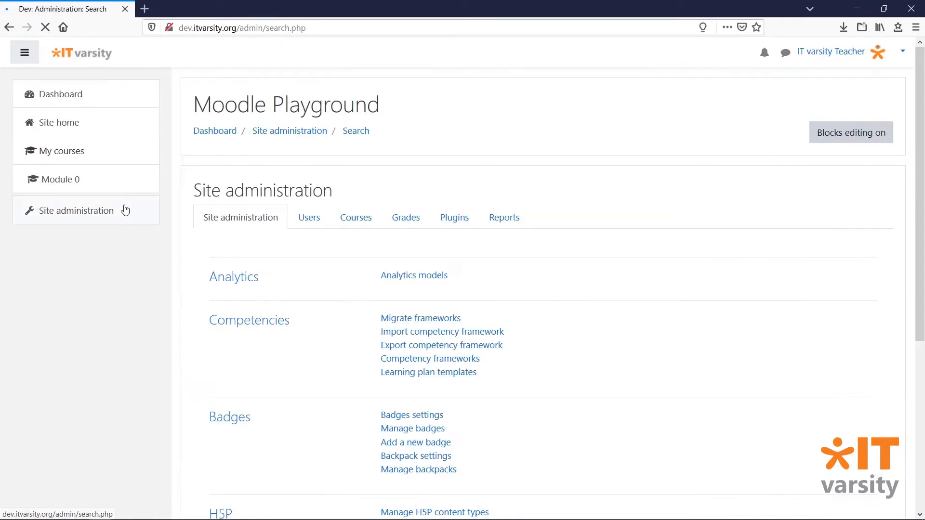
click(367, 227)
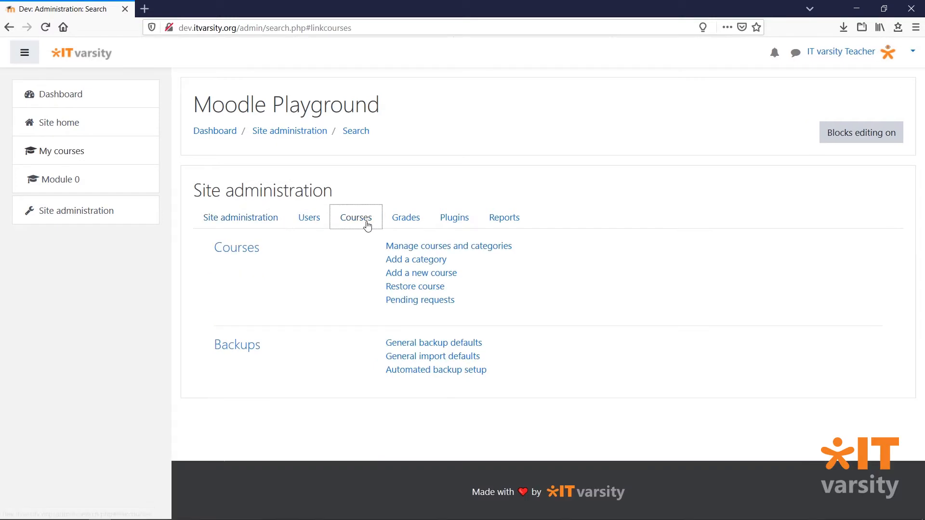
click(400, 277)
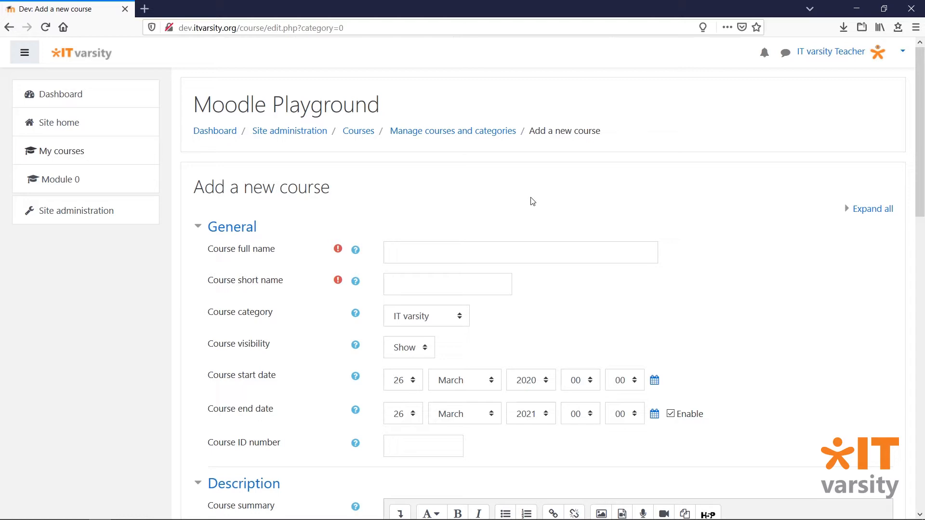
Name the course 'My Course' with short name 'course-01'
click(564, 252)
text(My Course)
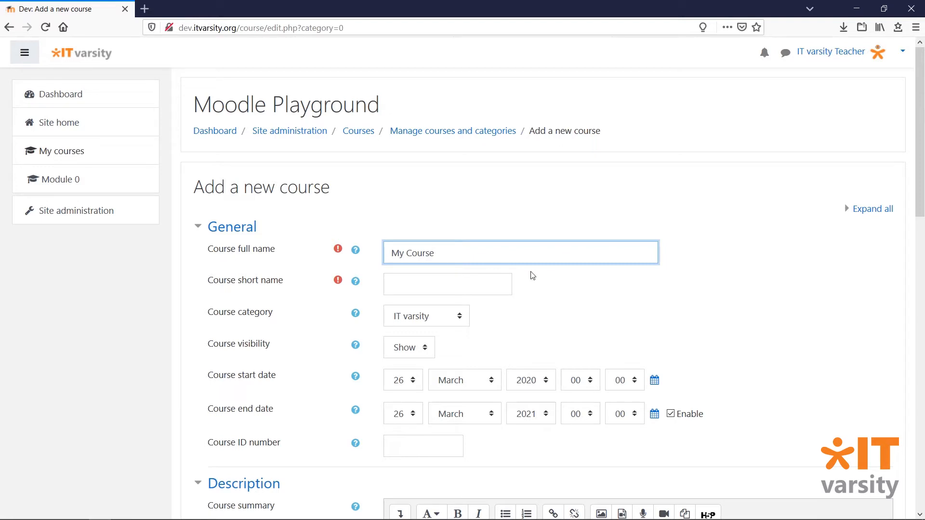
click(493, 287)
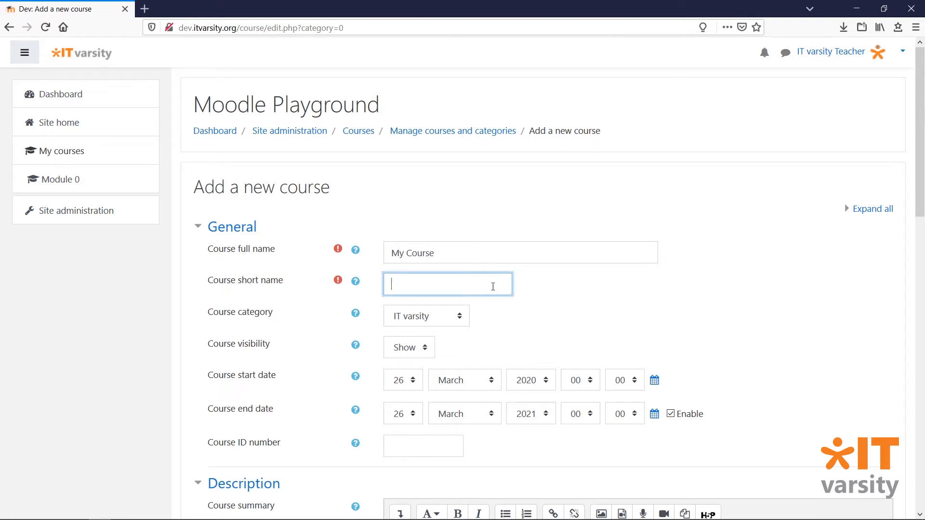
text(course-01)
Place the course in the Miscellaneous category and disable its end date
click(462, 319)
click(510, 319)
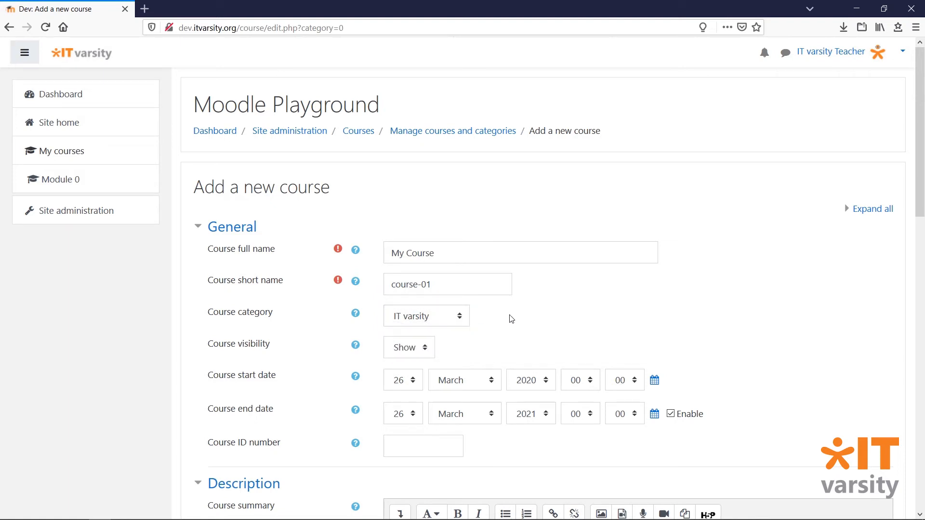
click(461, 317)
click(455, 352)
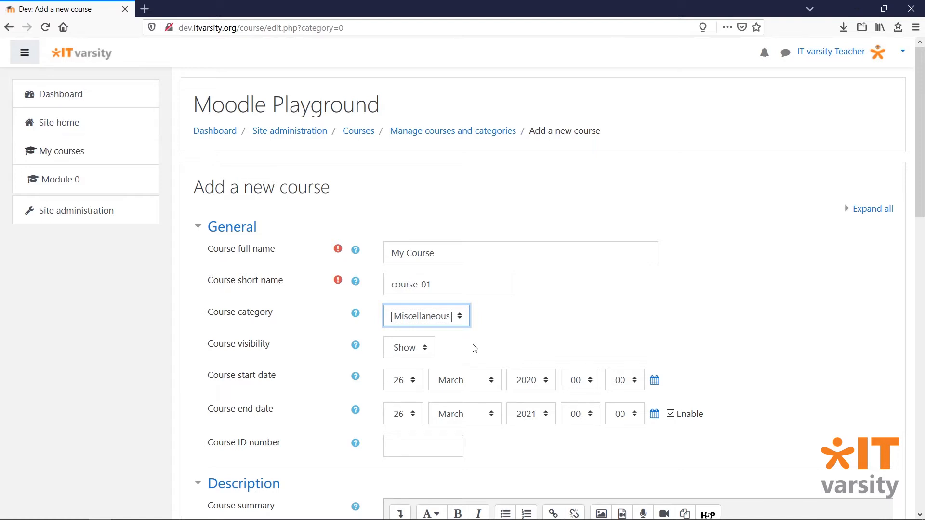
click(467, 349)
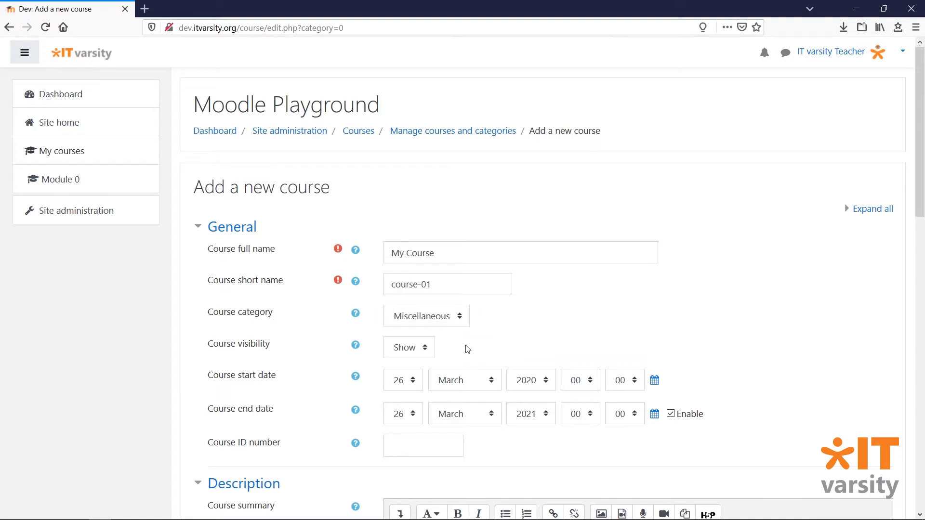
click(687, 415)
scroll(687, 414, down, 3)
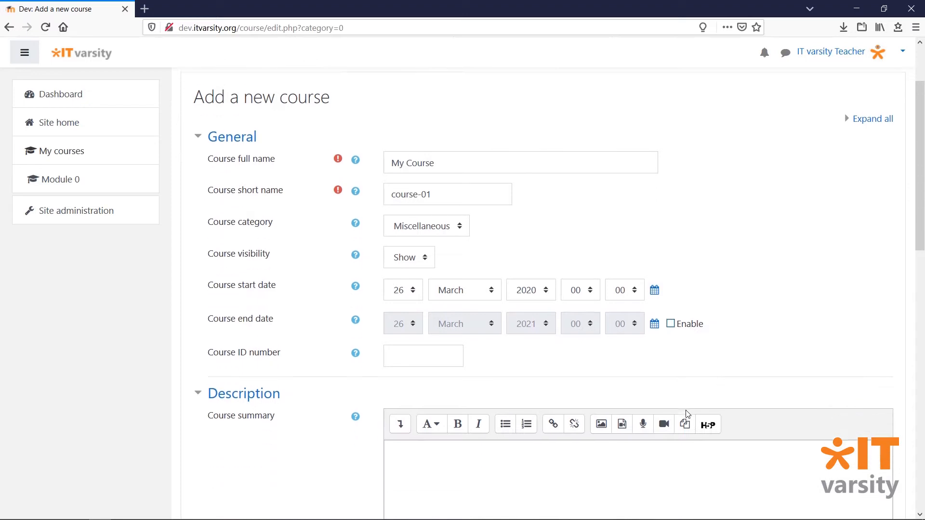
scroll(687, 415, down, 2)
scroll(351, 314, down, 3)
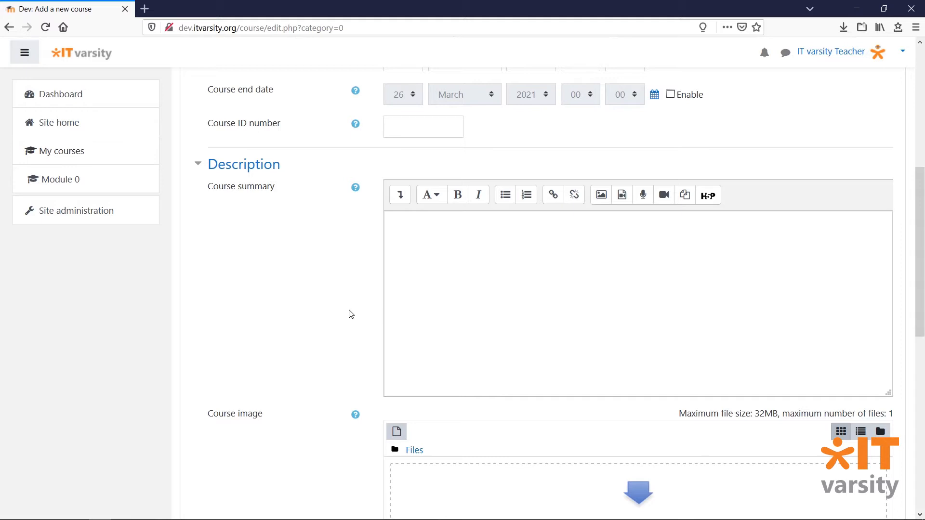
click(356, 189)
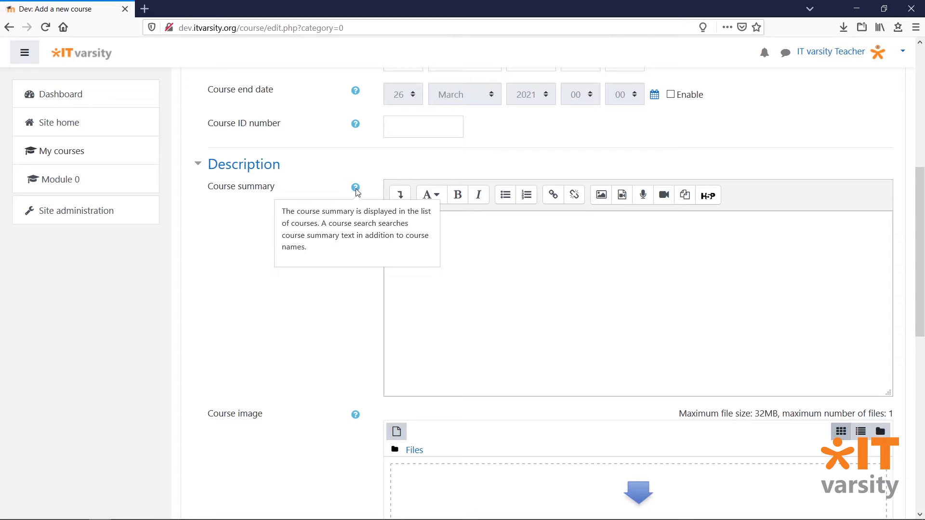
click(364, 294)
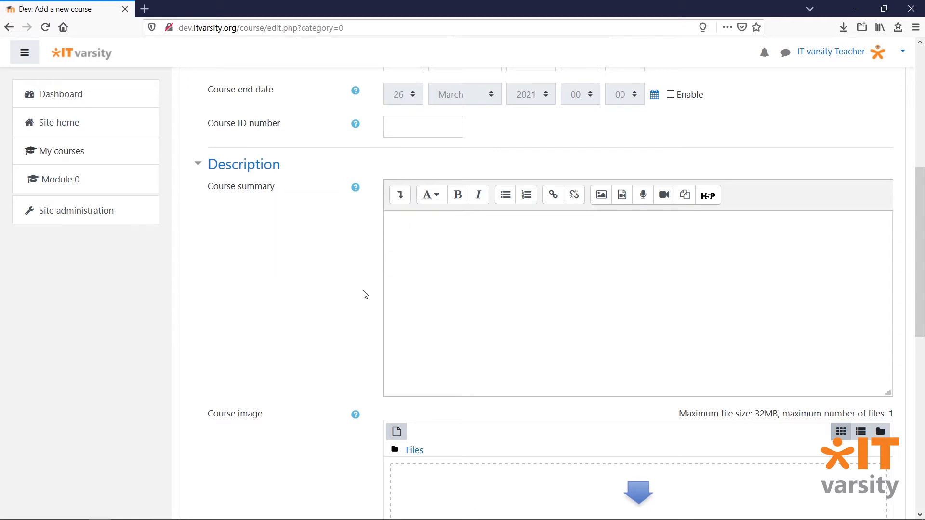
scroll(365, 294, down, 2)
scroll(364, 294, down, 4)
scroll(364, 294, down, 2)
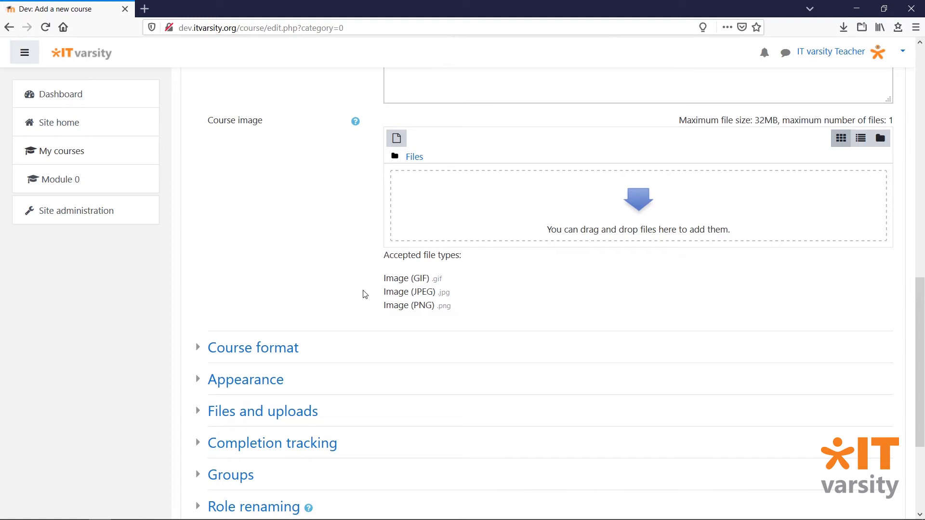
scroll(365, 294, down, 1)
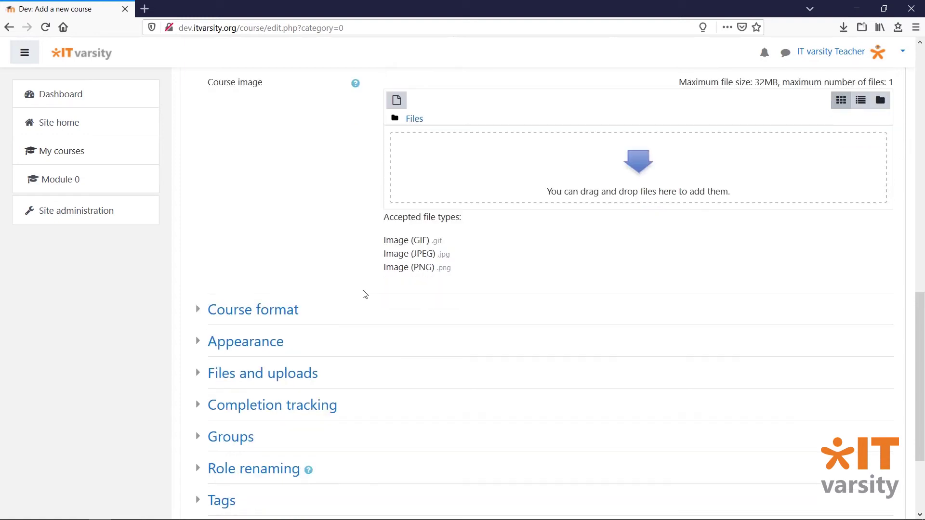
scroll(364, 294, down, 2)
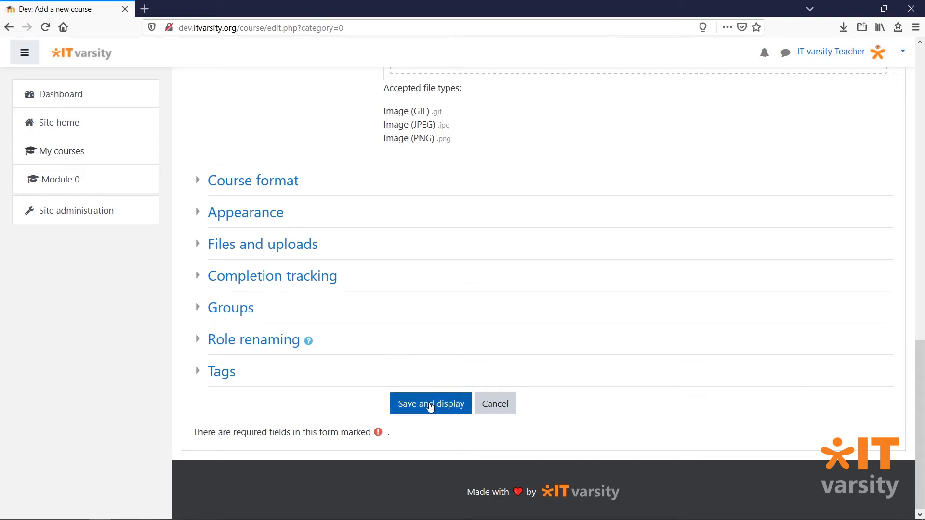
Save the new course and open the course-01 home page from the breadcrumb
click(430, 407)
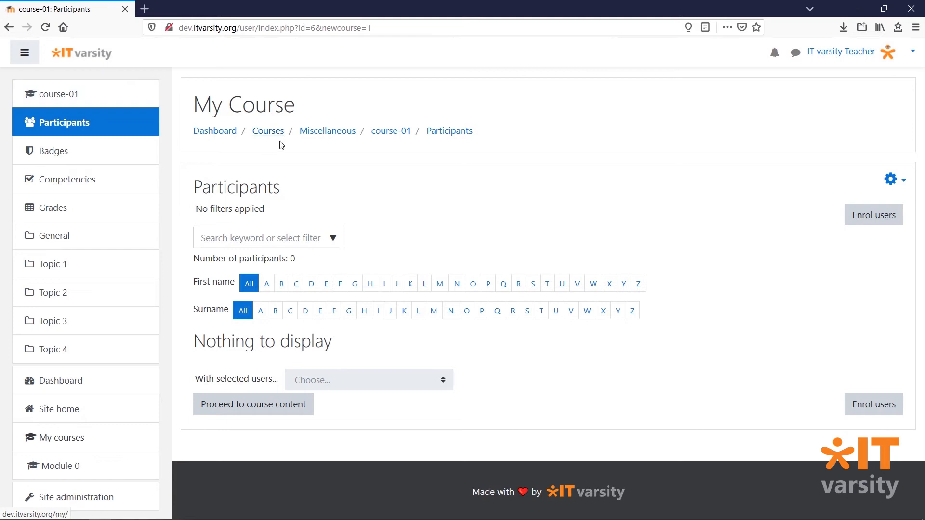
click(394, 138)
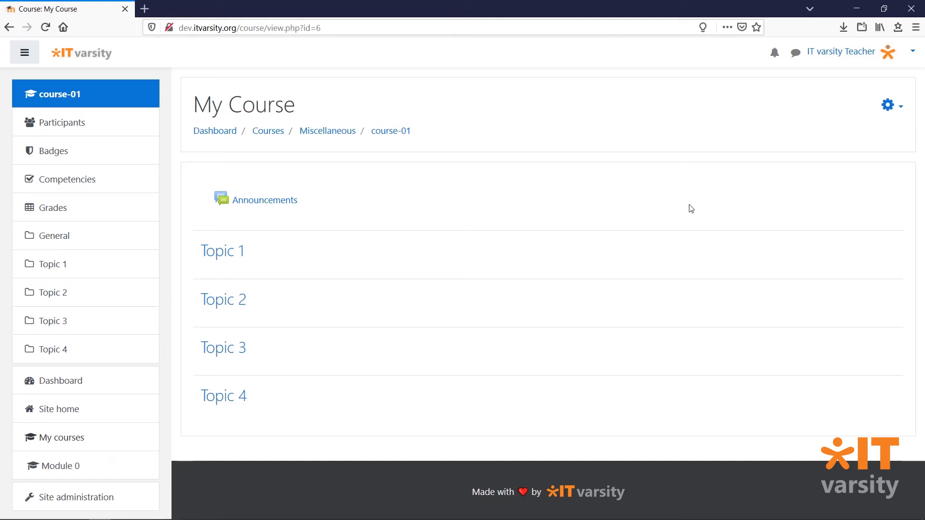
Open Edit settings for course-01 from the gear menu
click(889, 109)
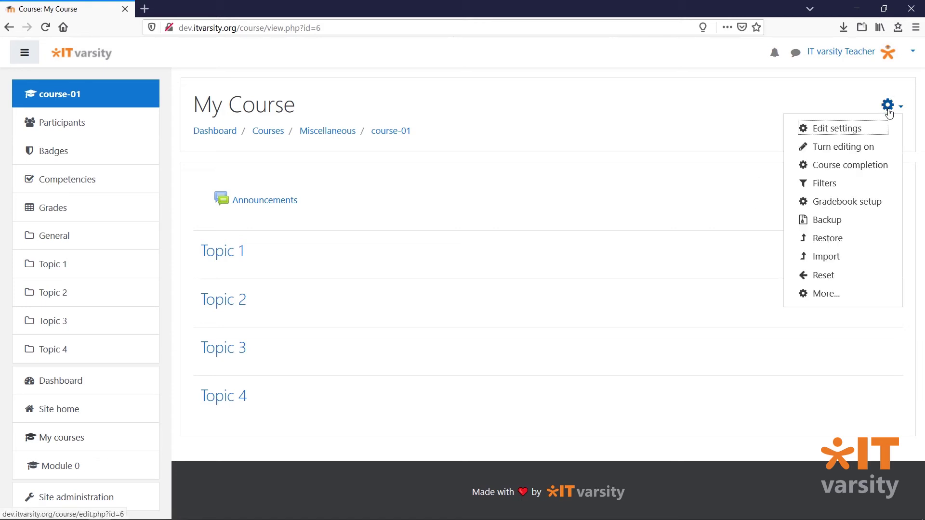
click(836, 128)
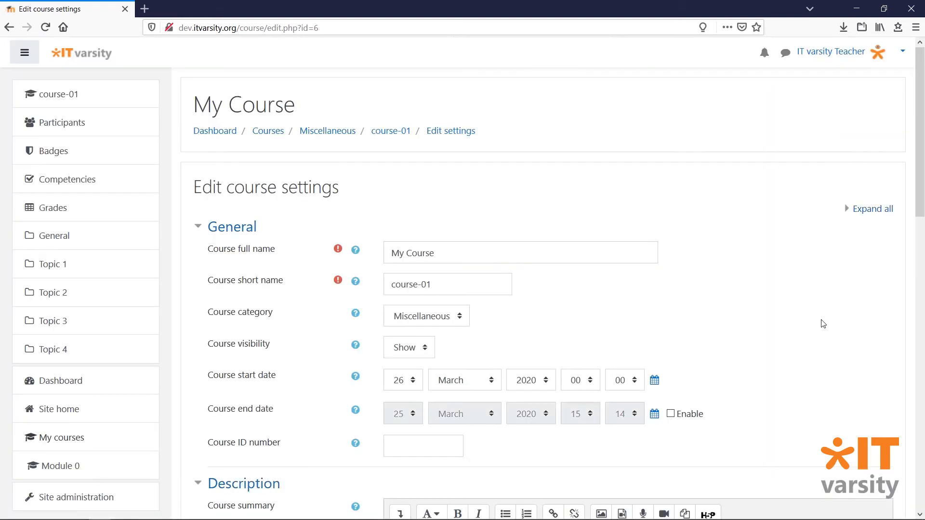
scroll(822, 324, down, 2)
scroll(822, 324, down, 4)
scroll(822, 324, down, 2)
scroll(821, 324, down, 1)
scroll(821, 324, down, 3)
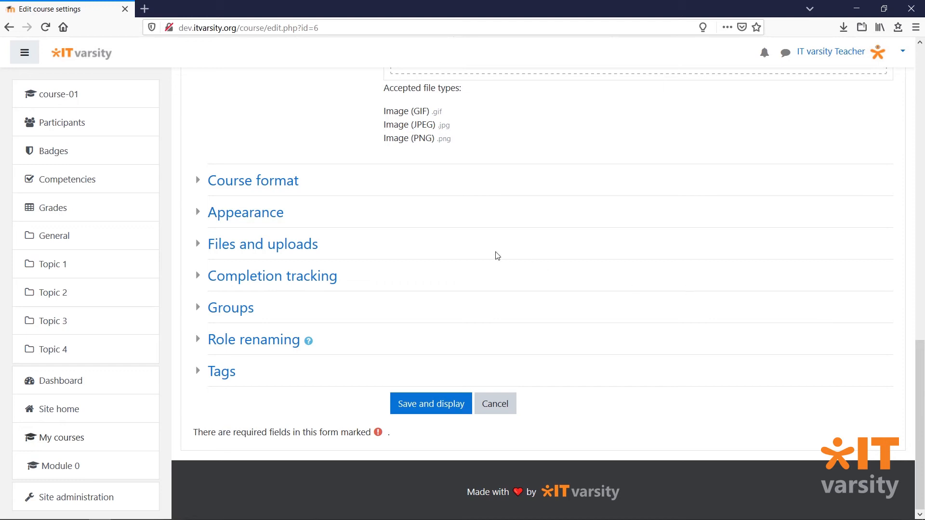
Review the Course format section, keeping Topics format
click(284, 192)
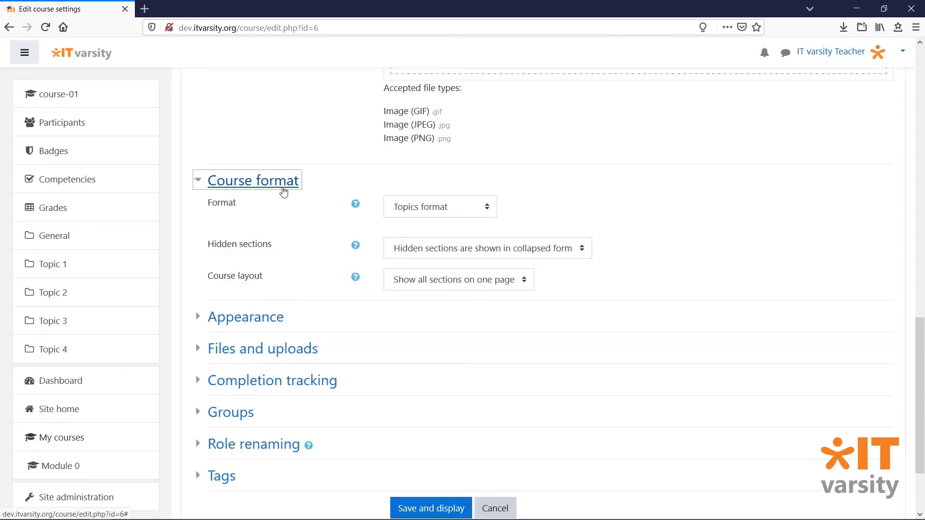
click(486, 217)
click(553, 200)
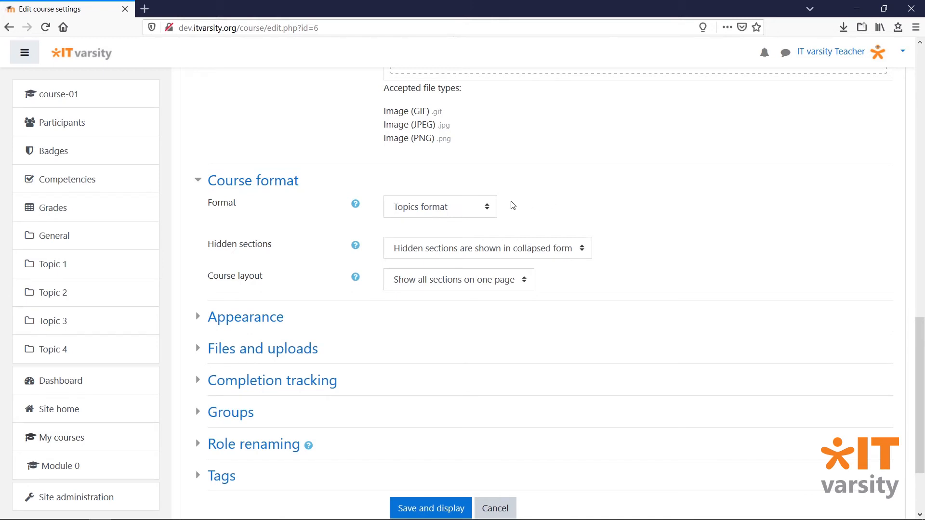
click(486, 207)
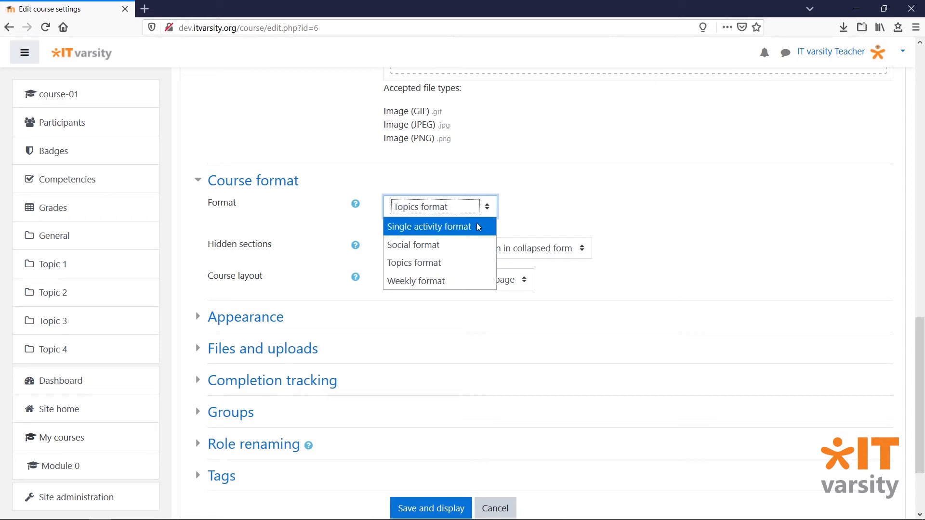
click(542, 211)
scroll(543, 211, down, 2)
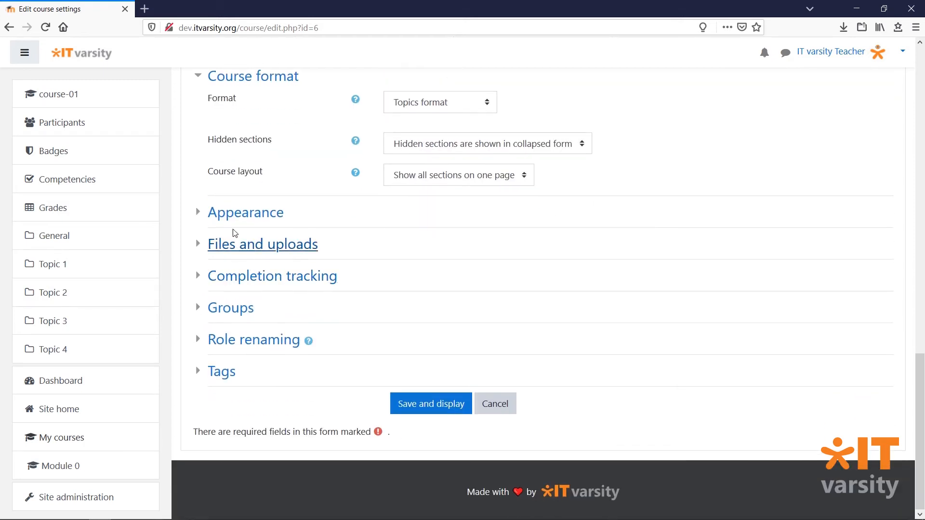
Expand Appearance, Files and uploads and Completion tracking, peeking at Groups, without changes
click(235, 217)
scroll(183, 247, down, 1)
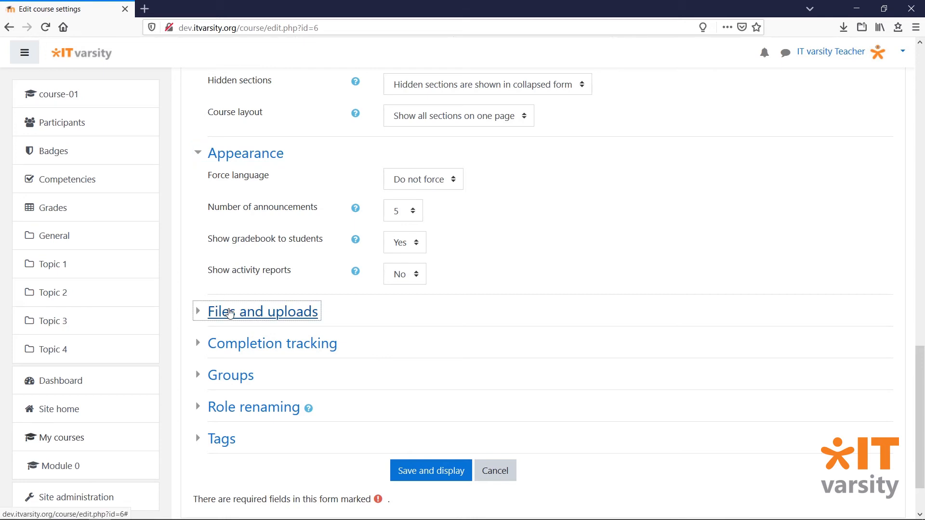
click(230, 313)
scroll(229, 313, down, 3)
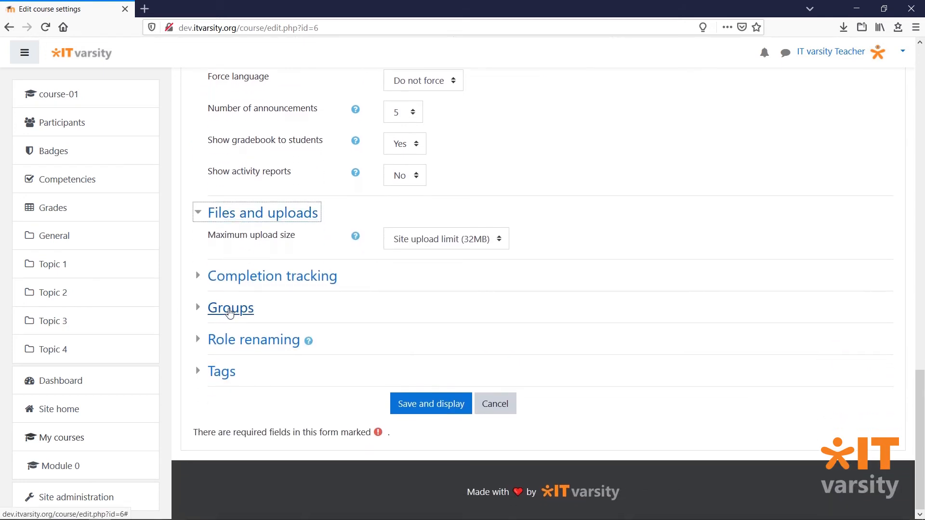
click(229, 313)
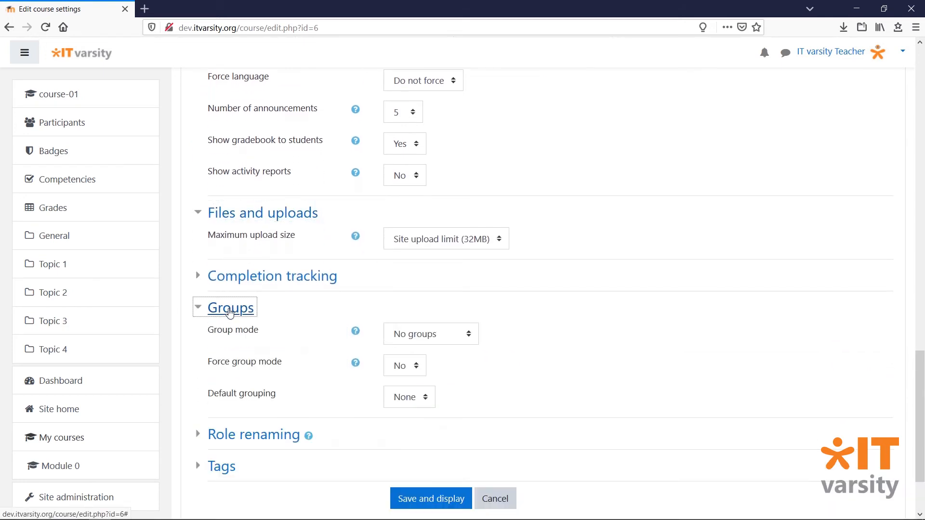
click(229, 313)
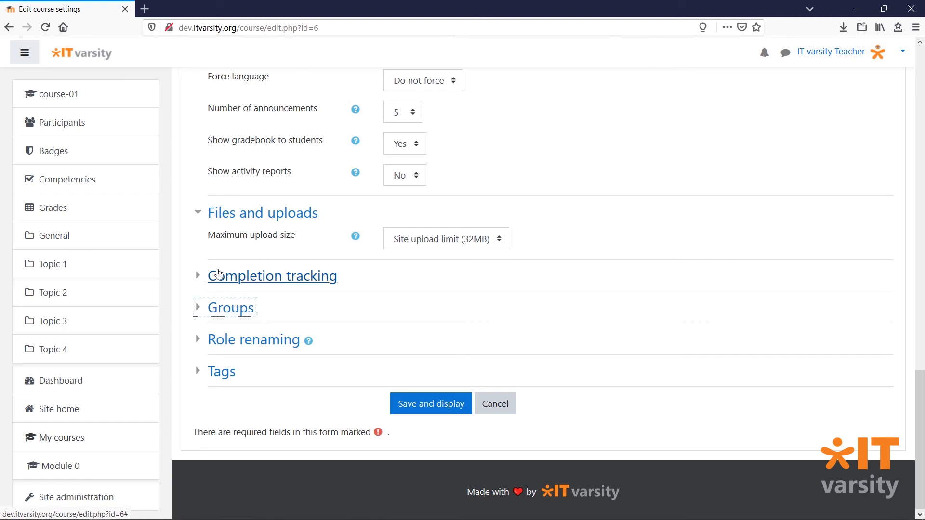
click(220, 275)
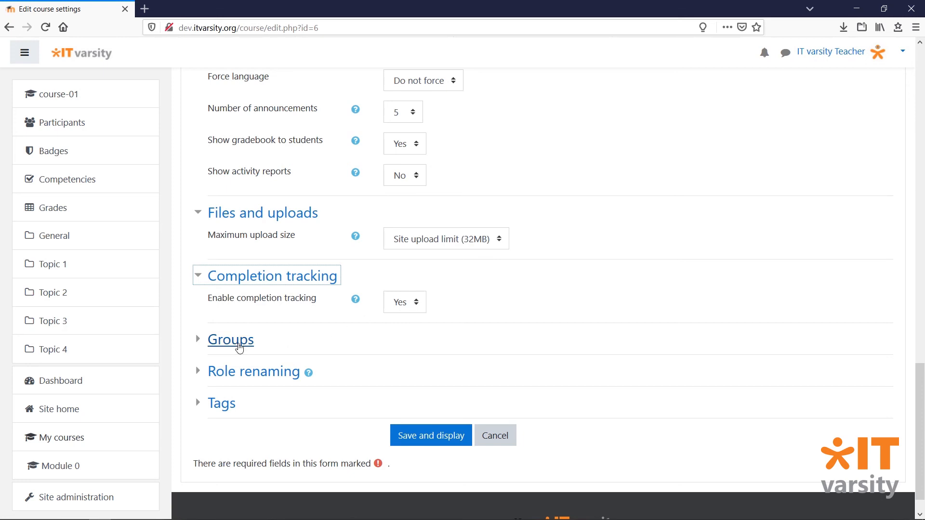
Set Group mode to Separate groups and Force group mode to Yes
click(239, 341)
scroll(327, 324, down, 3)
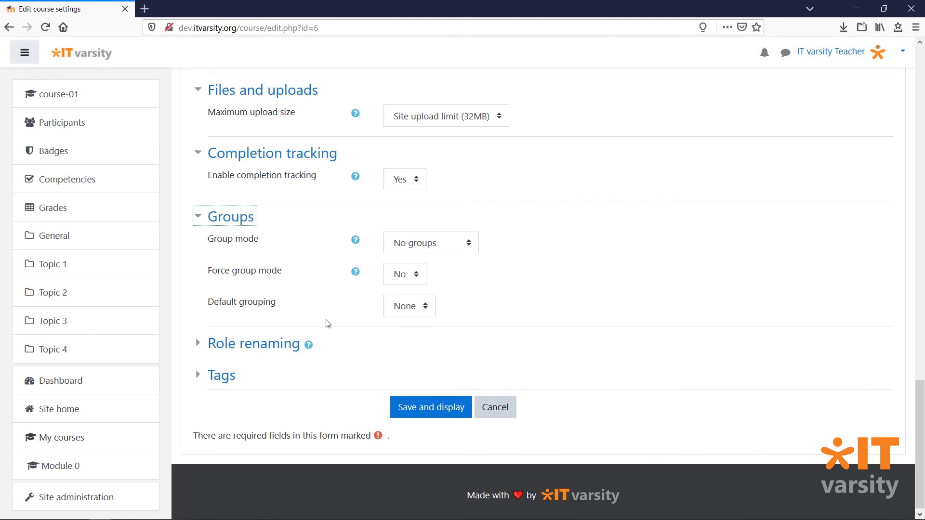
click(473, 241)
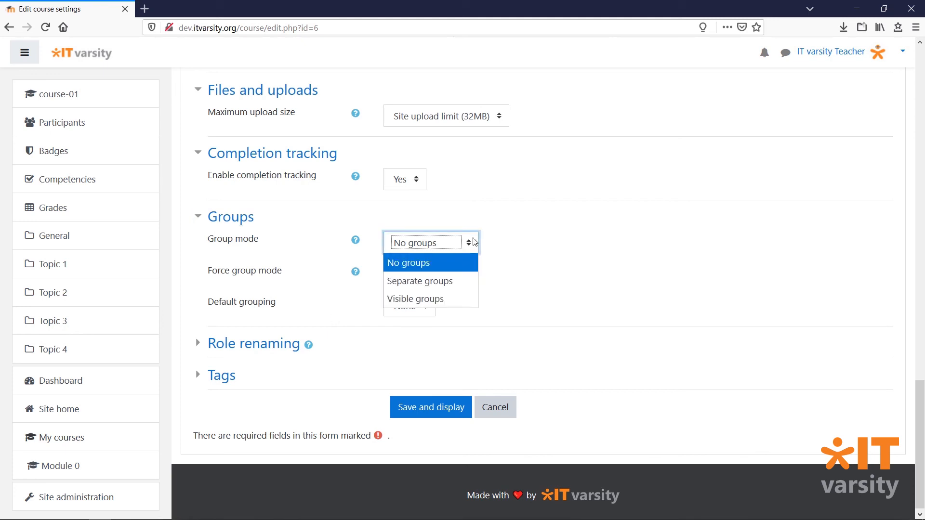
click(467, 282)
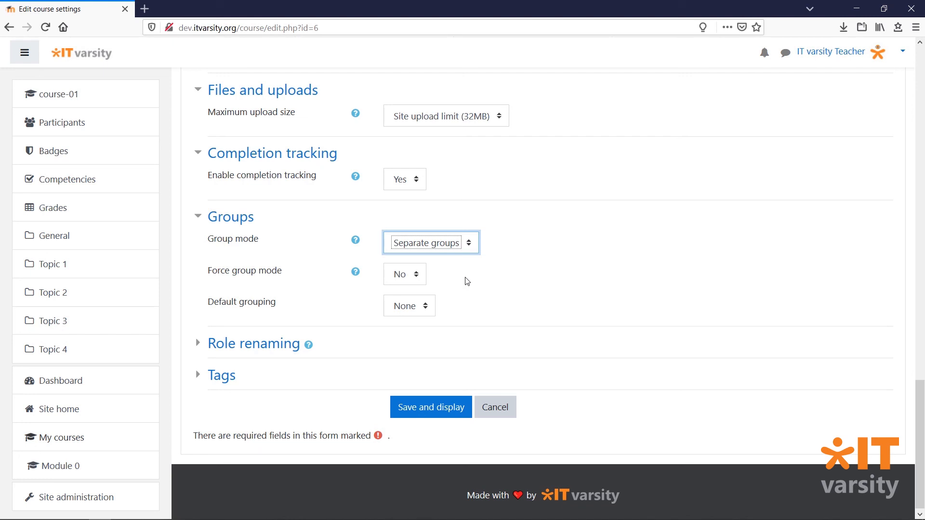
click(415, 278)
click(408, 311)
scroll(380, 325, down, 1)
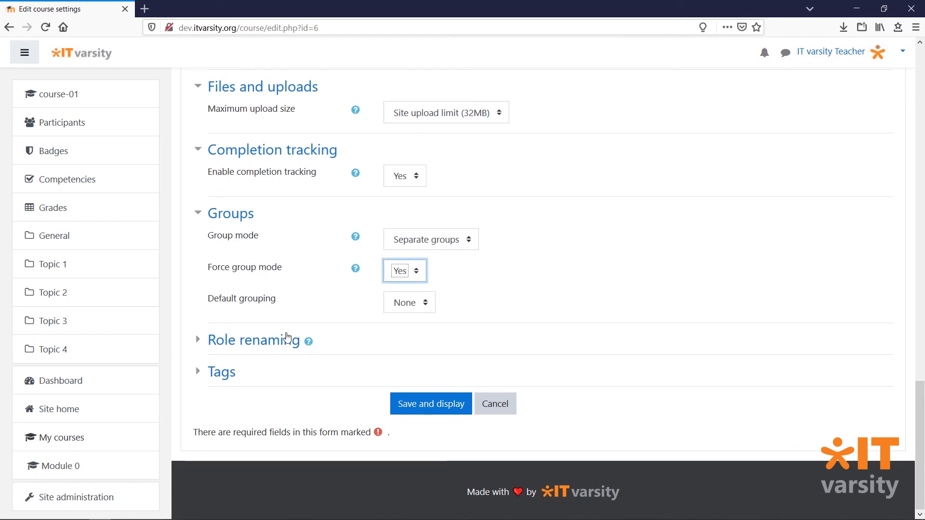
Expand Role renaming and Tags, leaving both empty
click(281, 342)
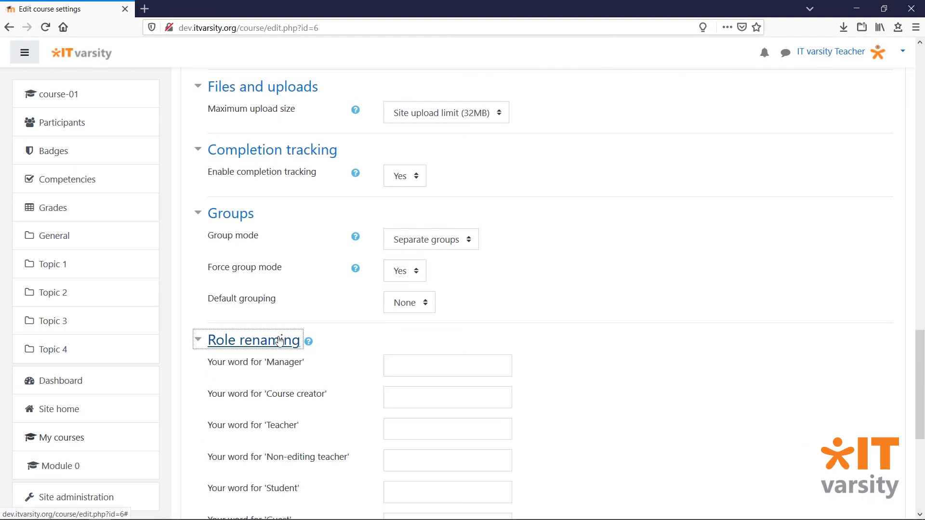
scroll(289, 332, down, 5)
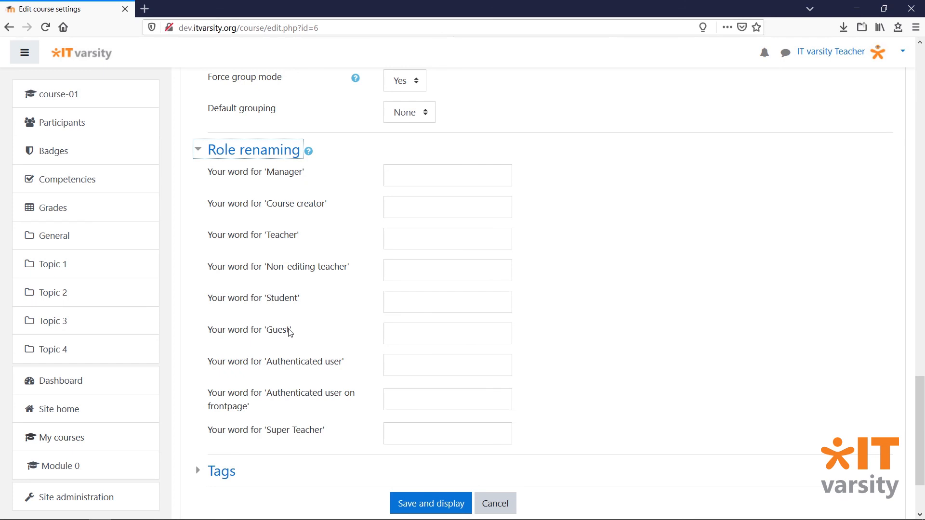
scroll(289, 332, down, 3)
click(222, 374)
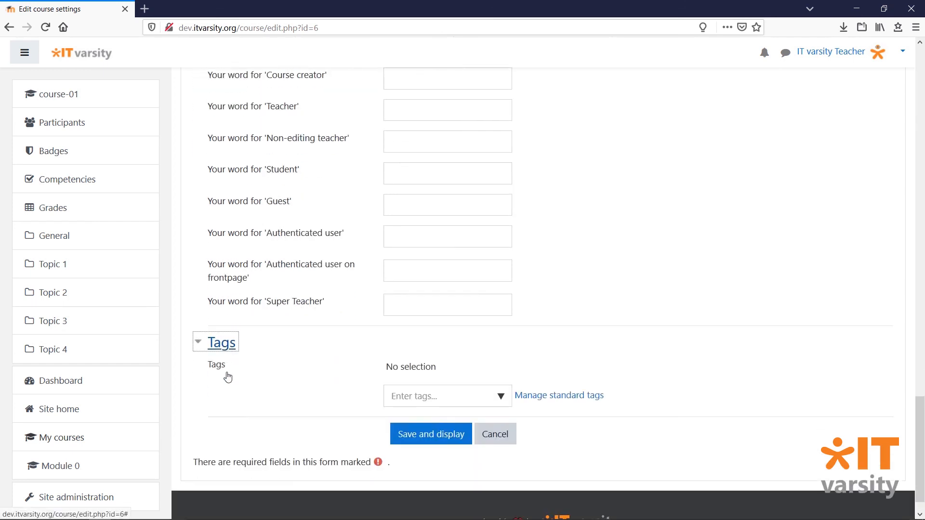
scroll(227, 377, down, 1)
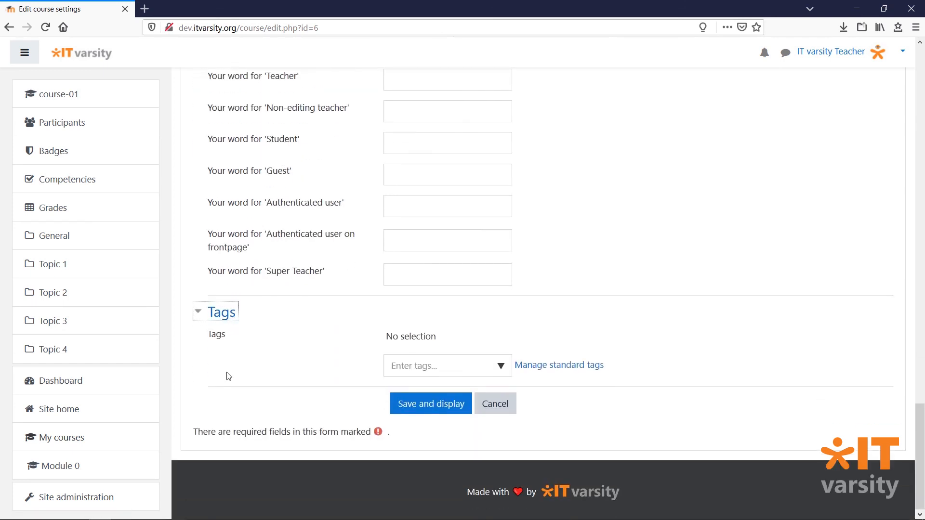